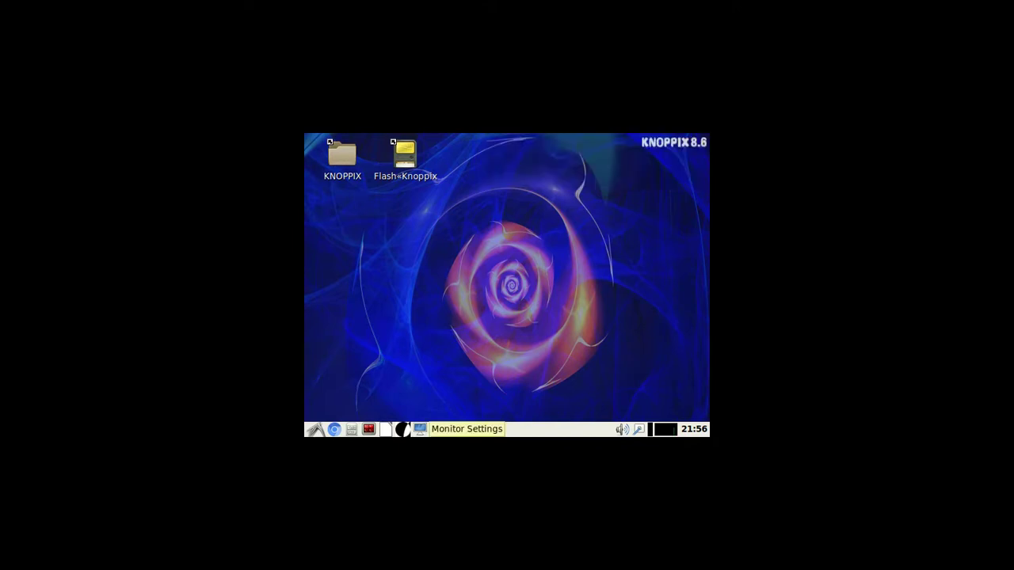
# - Launch the Screen Layout Editor, set VGA-1 to 1600x900, and apply it
pyautogui.click(419, 429)
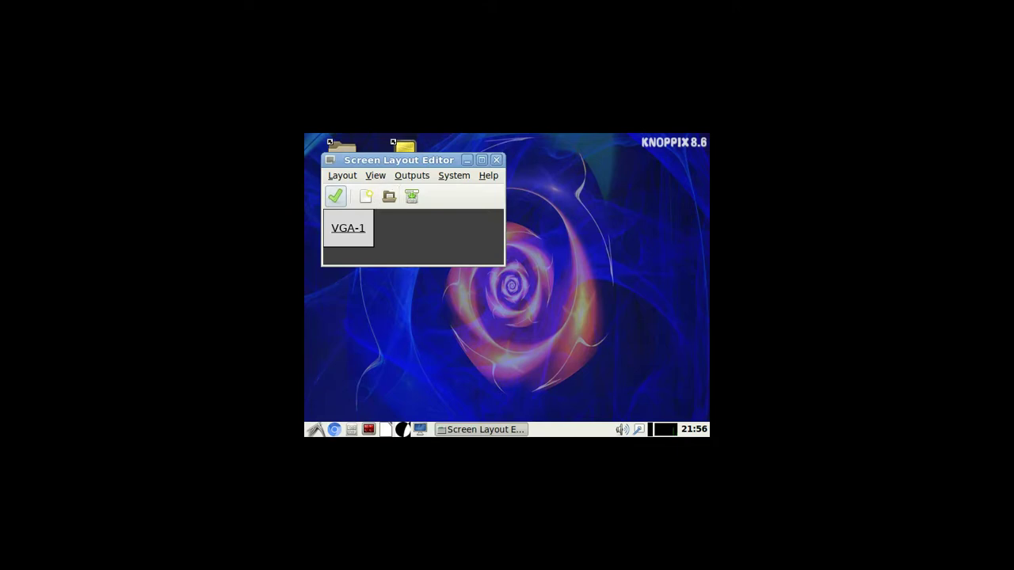
pyautogui.click(412, 175)
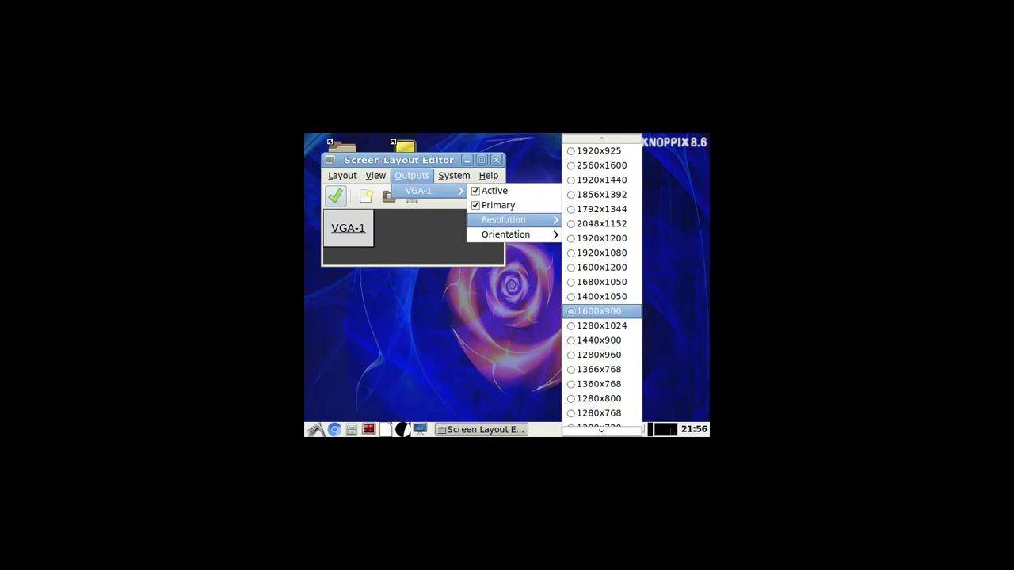
pyautogui.scroll(-4, 602, 396)
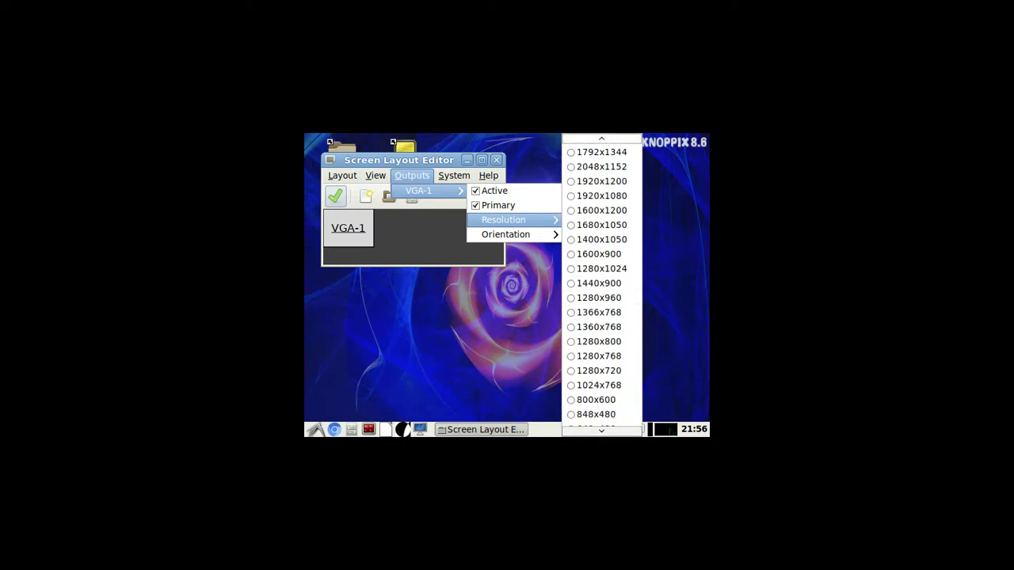
pyautogui.scroll(4, 602, 237)
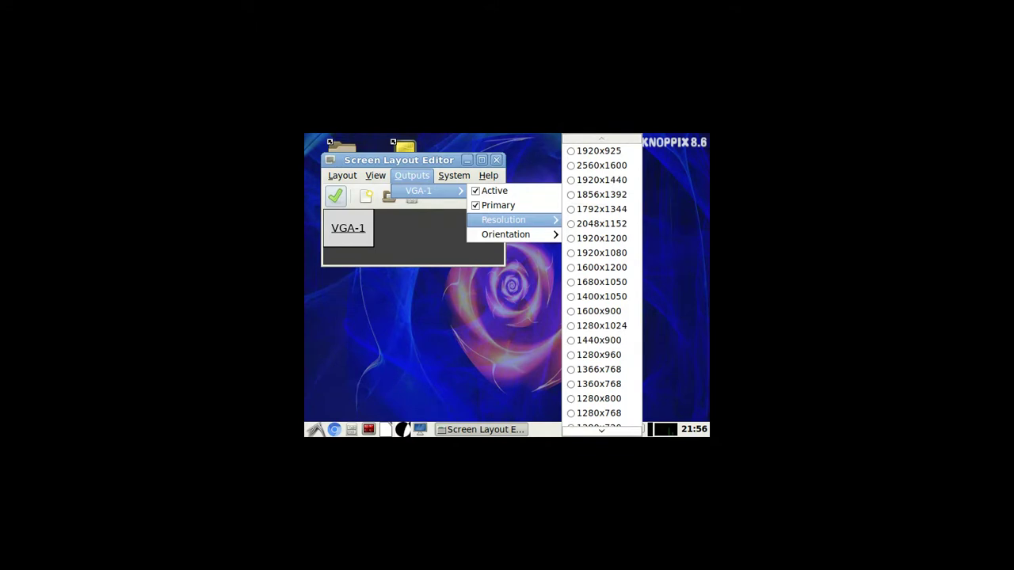
pyautogui.click(602, 310)
pyautogui.click(335, 196)
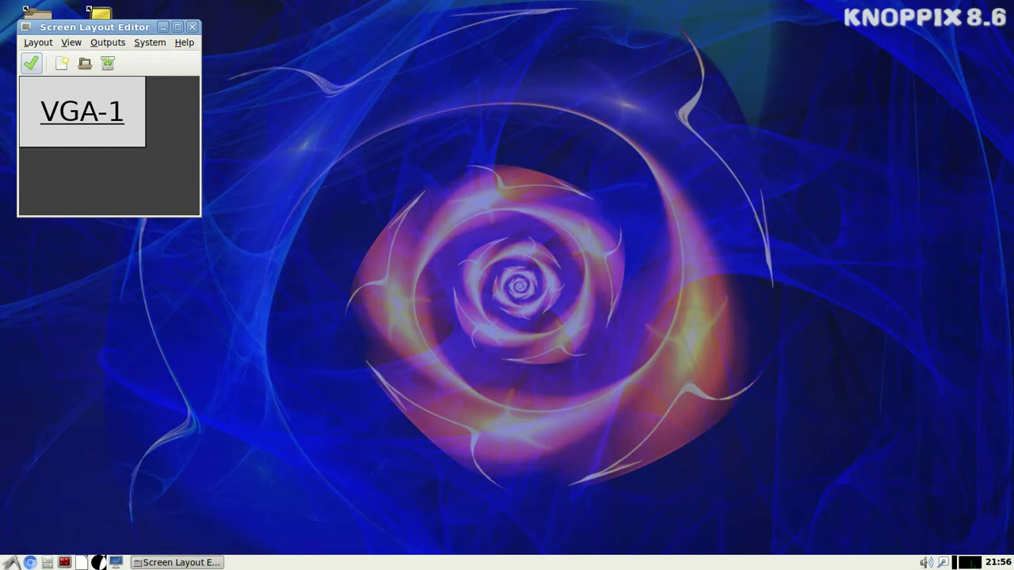
# - Move the editor window to the desktop centre and reapply 1600x900 on VGA-1
pyautogui.moveTo(95, 26); pyautogui.dragTo(513, 173)
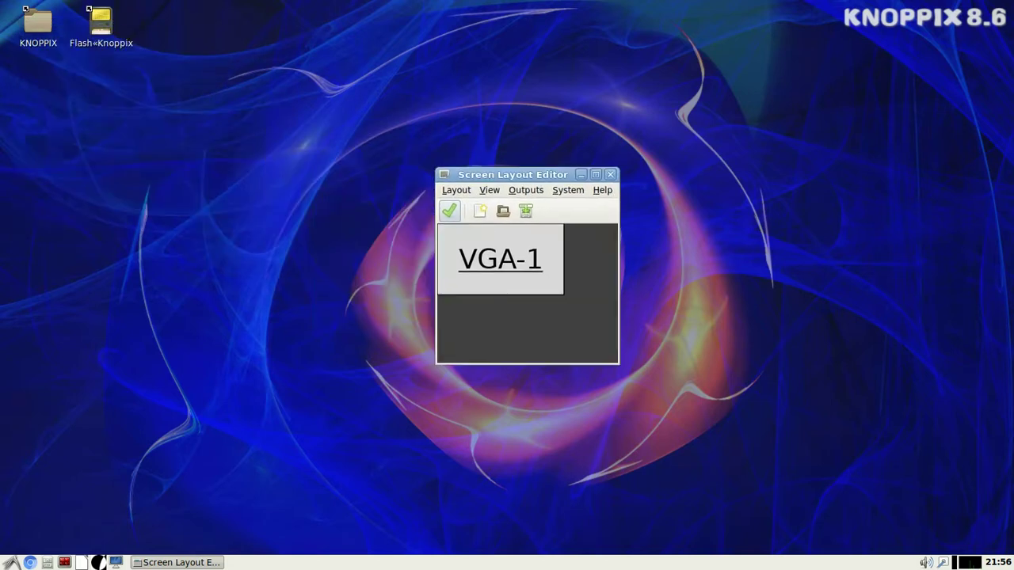
pyautogui.click(525, 190)
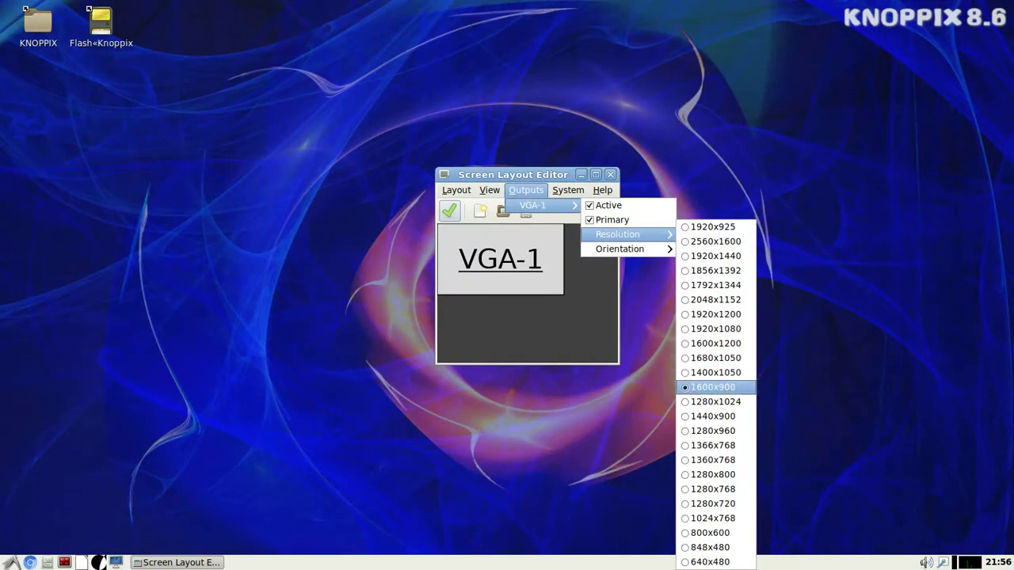
pyautogui.click(713, 387)
pyautogui.click(450, 210)
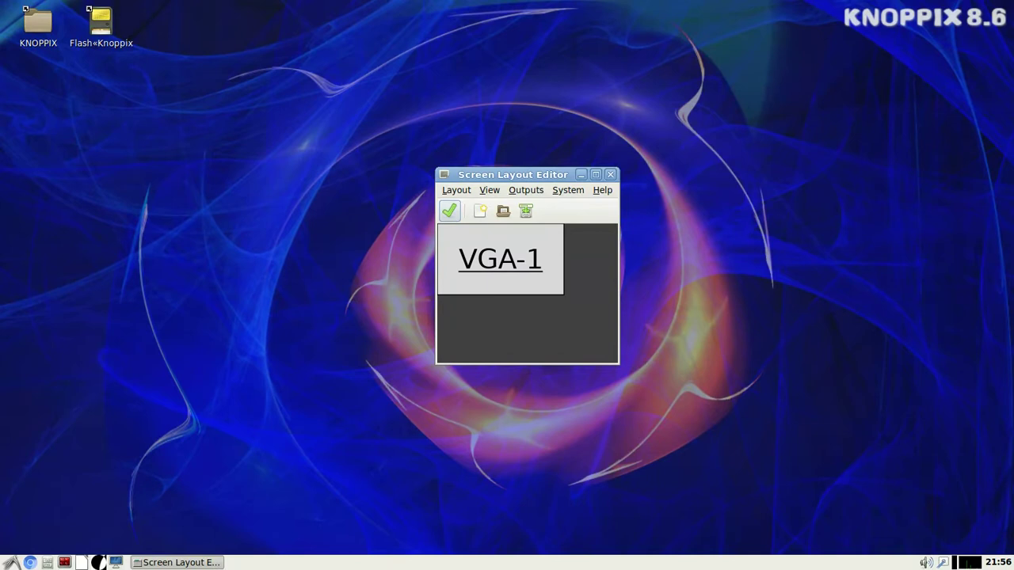